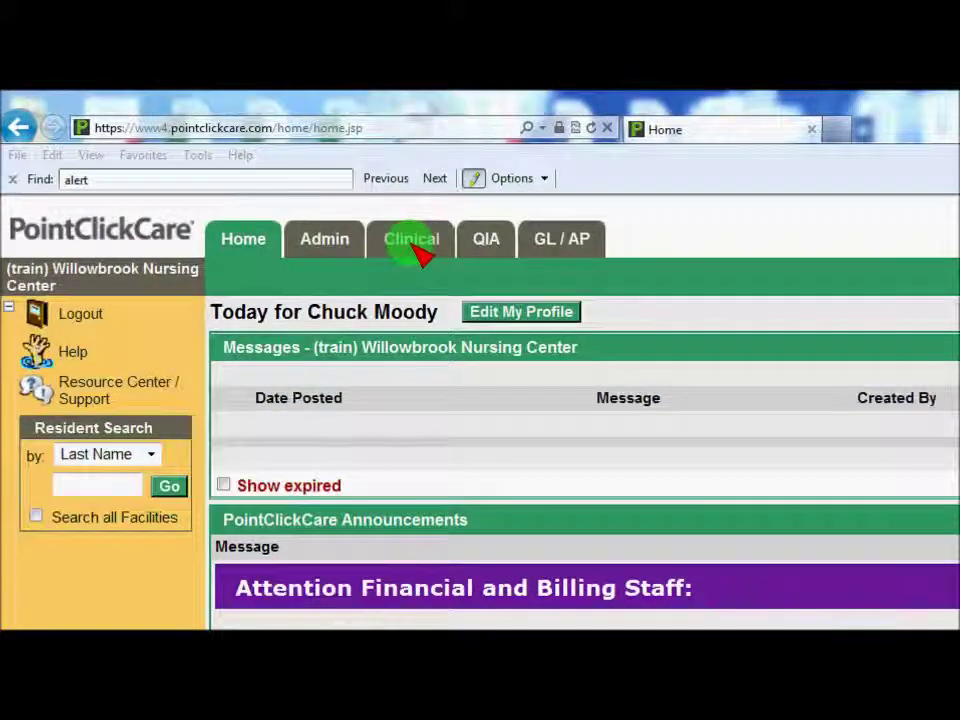
Step: From the Clinical Reports list, open the Alert Listing Report under Point of Care
{"action": "left_click", "coordinate": [206, 168]}
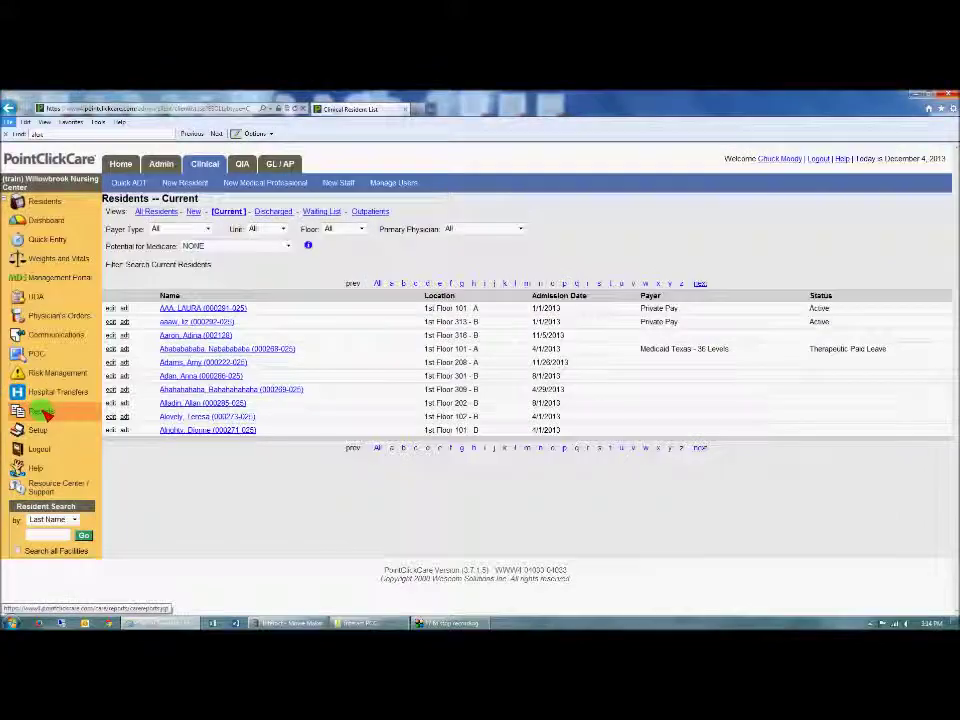
{"action": "left_click", "coordinate": [40, 411]}
{"action": "scroll", "coordinate": [182, 328], "scroll_direction": "down", "scroll_amount": 1}
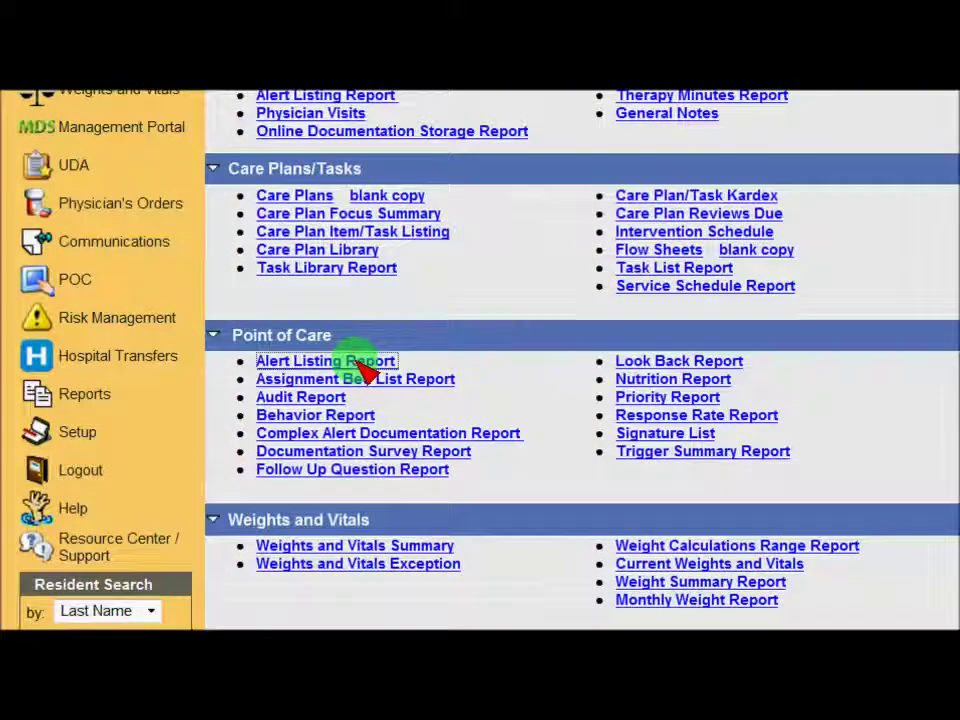
{"action": "left_click", "coordinate": [380, 364]}
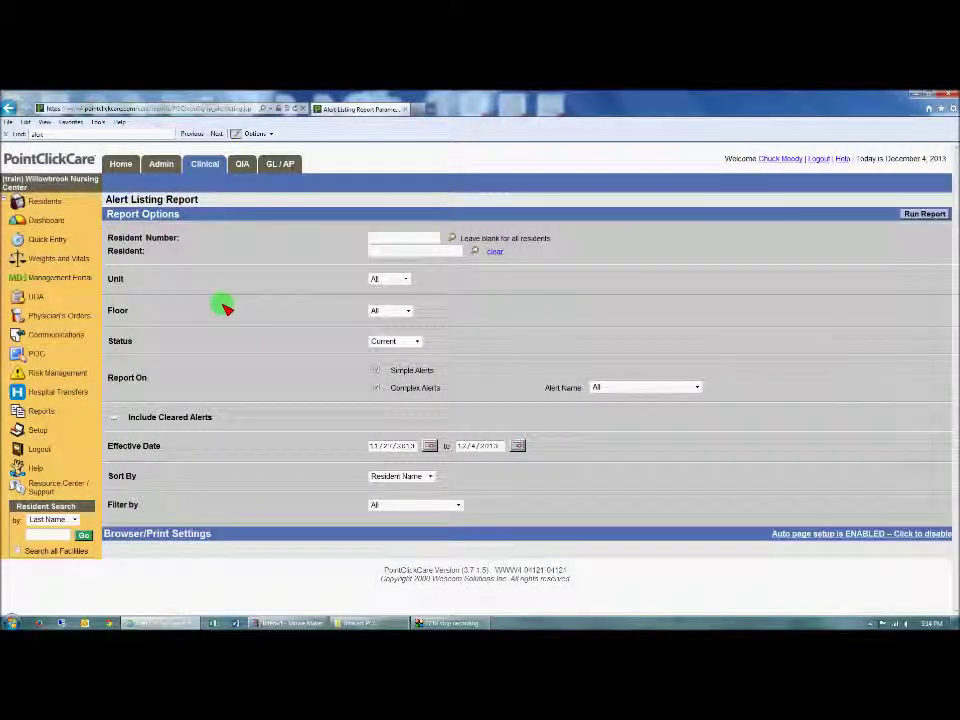
Step: Set the report Unit to 100 Hall after briefly trying another hall
{"action": "left_click", "coordinate": [120, 311]}
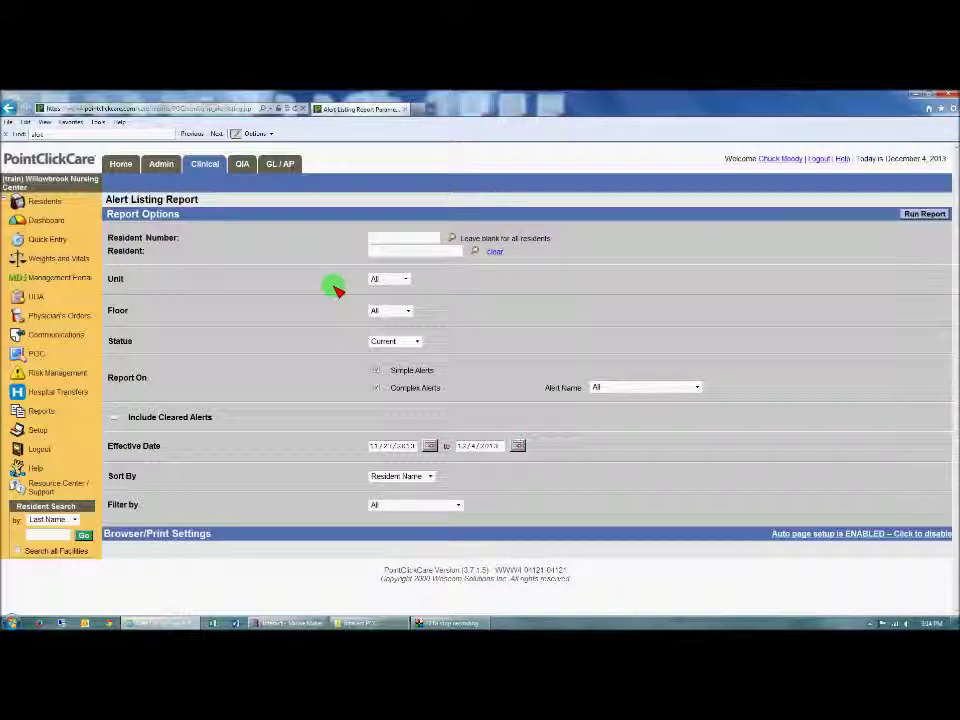
{"action": "left_click", "coordinate": [404, 280]}
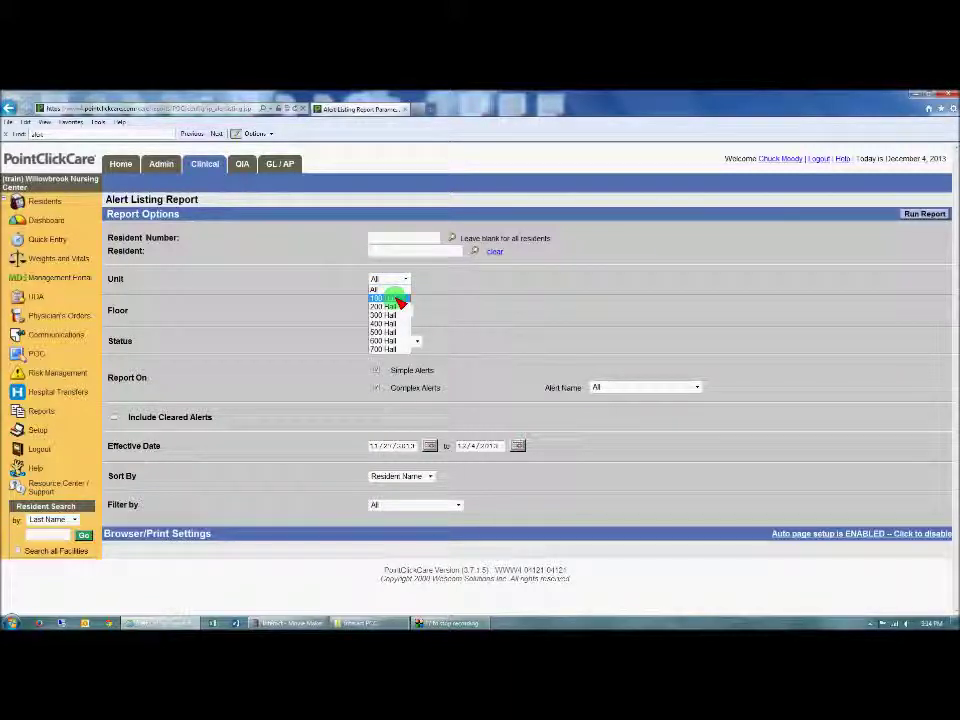
{"action": "left_click", "coordinate": [396, 299]}
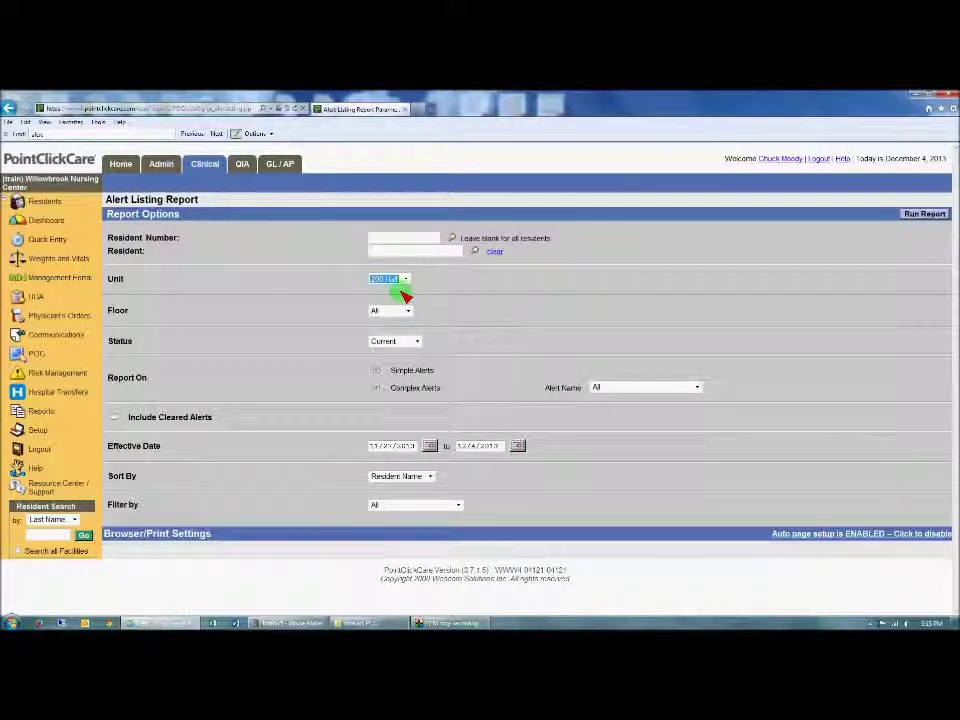
{"action": "left_click", "coordinate": [401, 281]}
{"action": "left_click", "coordinate": [390, 314]}
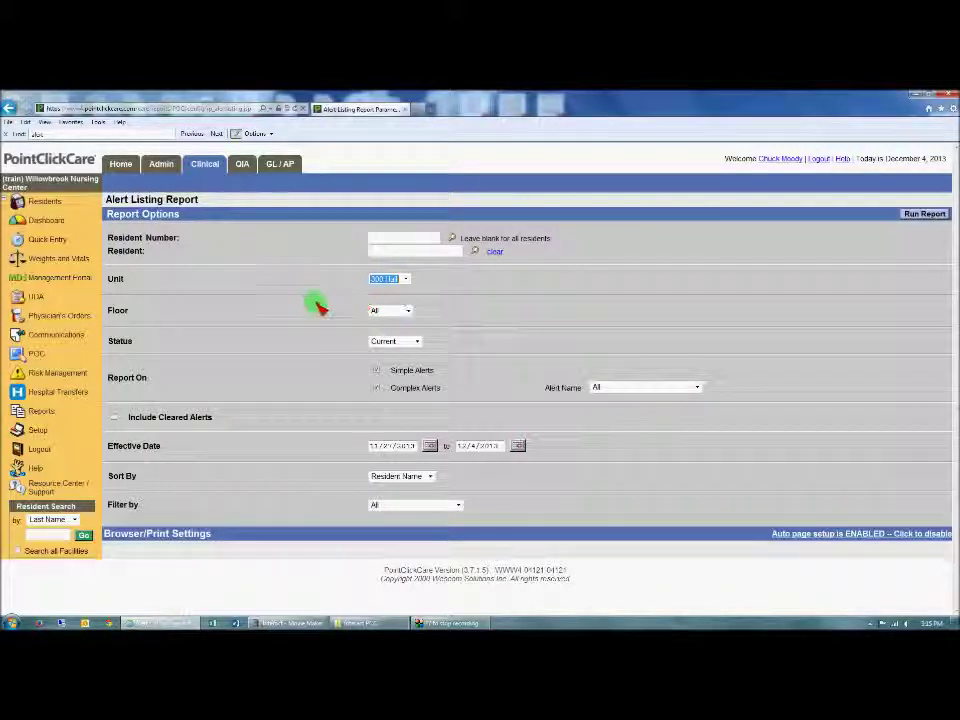
{"action": "left_click", "coordinate": [406, 282]}
{"action": "left_click", "coordinate": [384, 298]}
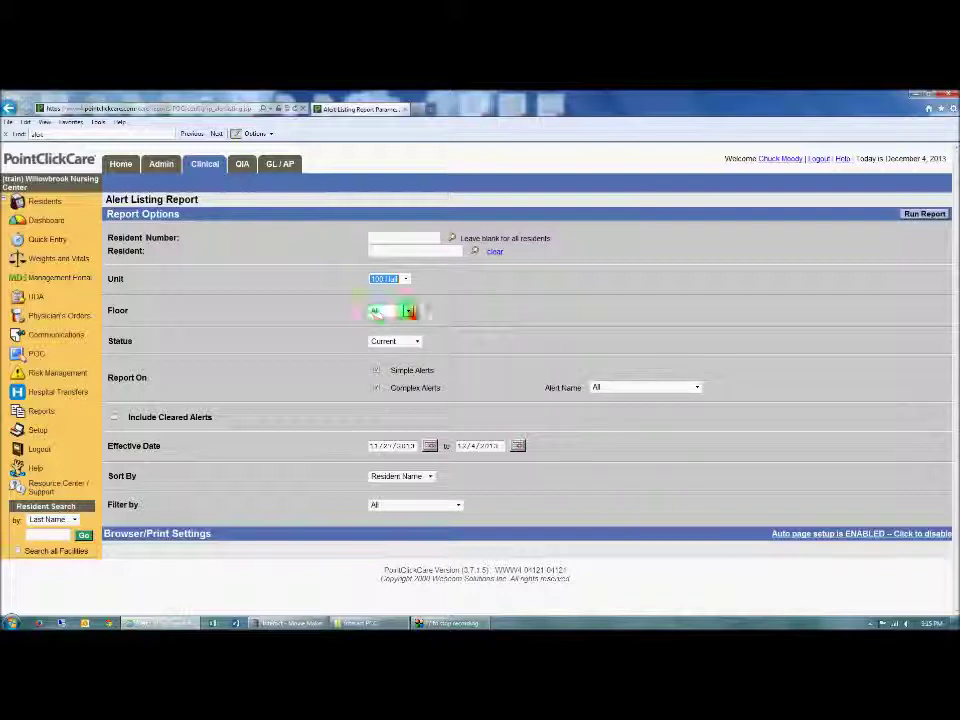
Step: Cover both simple and complex alerts and include cleared alerts in the report
{"action": "left_click", "coordinate": [376, 314]}
{"action": "left_click", "coordinate": [463, 251]}
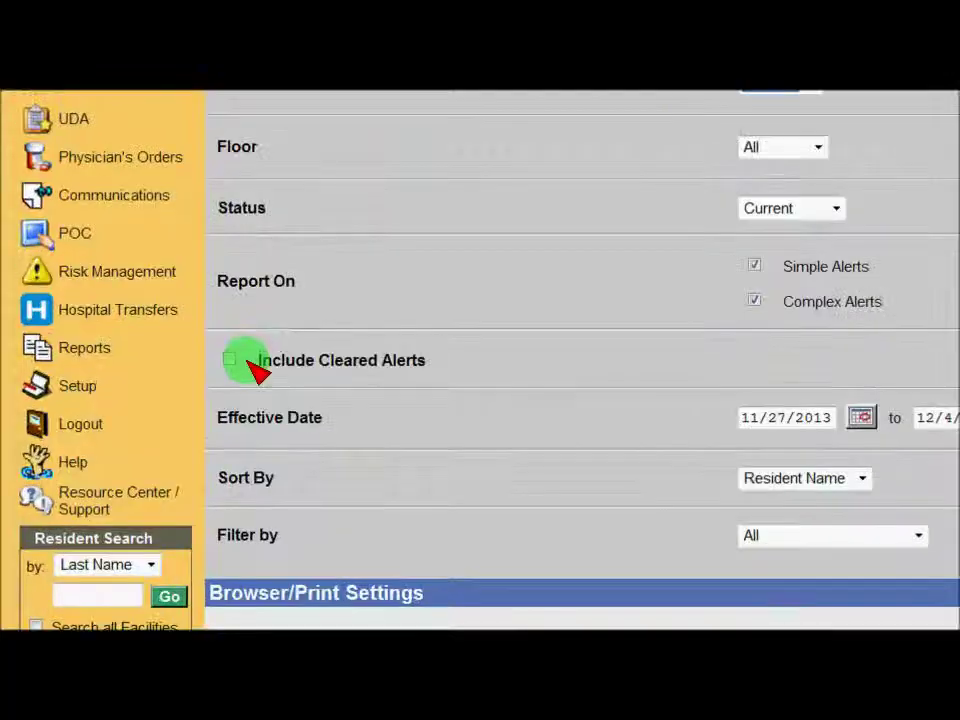
{"action": "left_click", "coordinate": [231, 361]}
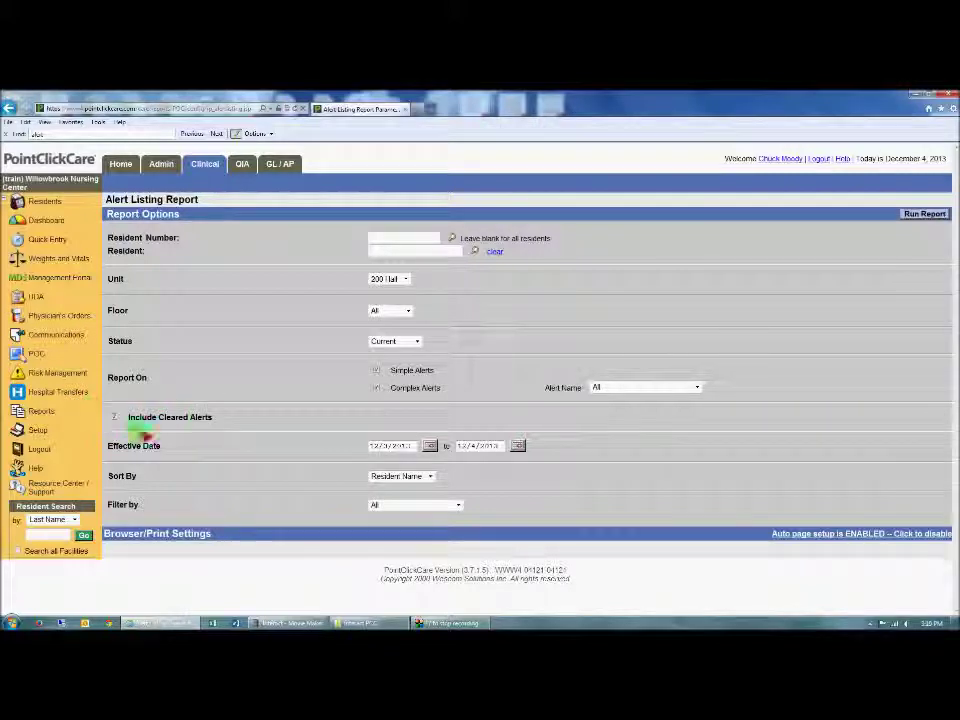
Step: Make sure the Include Cleared Alerts checkbox is ticked
{"action": "left_click", "coordinate": [115, 417]}
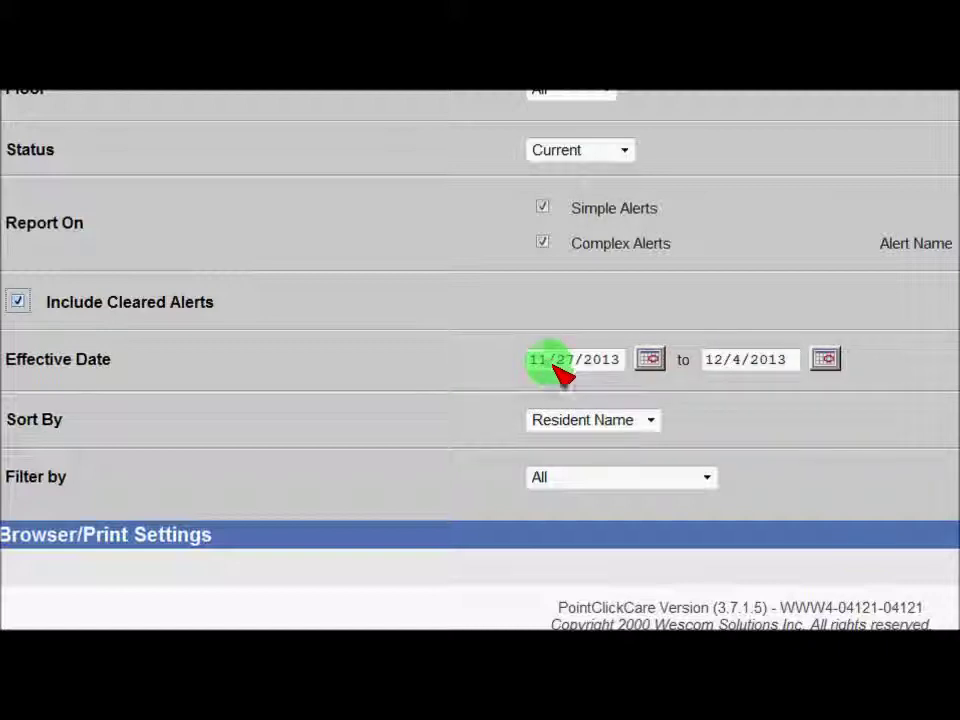
Step: Change the start Effective Date to 12/03/2013, confirming December 3 on the calendar
{"action": "left_click", "coordinate": [648, 360]}
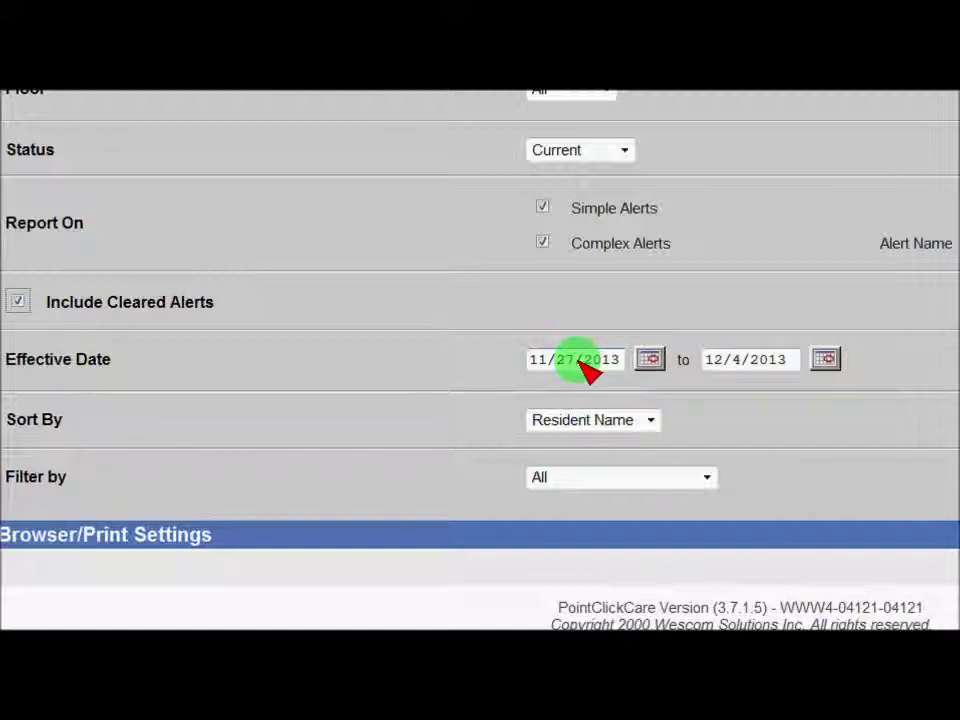
{"action": "left_click_drag", "start_coordinate": [577, 365], "coordinate": [521, 369]}
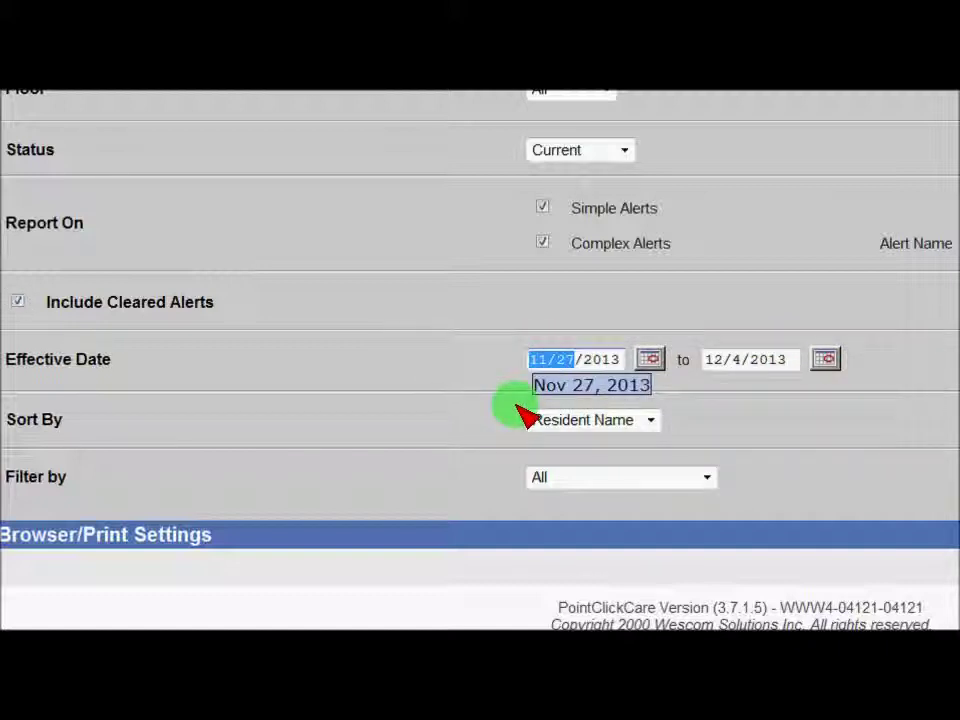
{"action": "type", "text": "12"}
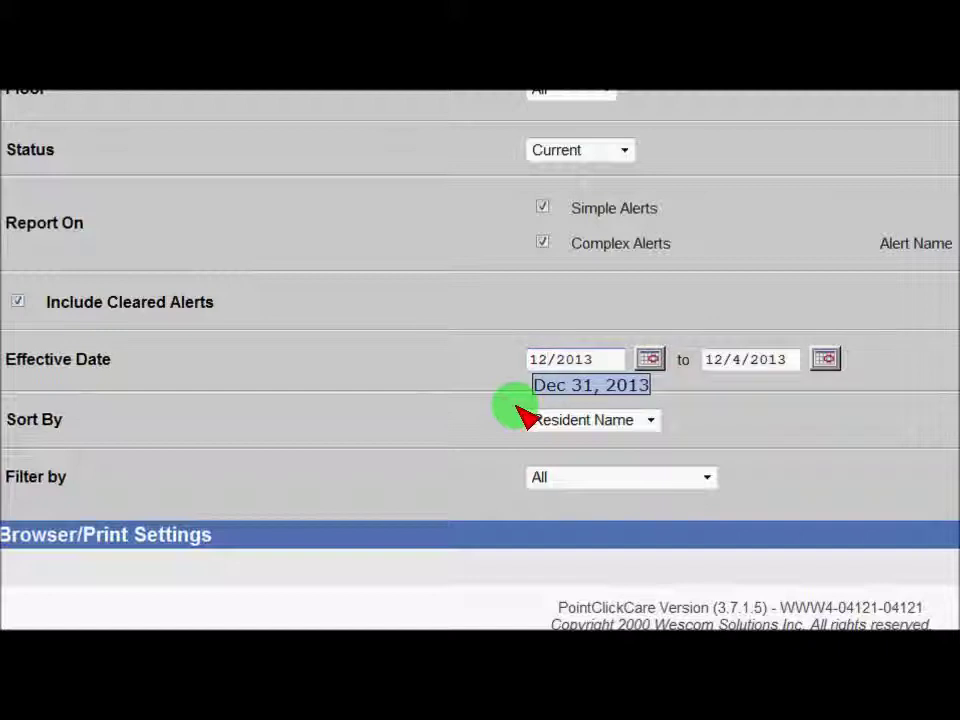
{"action": "type", "text": "/03"}
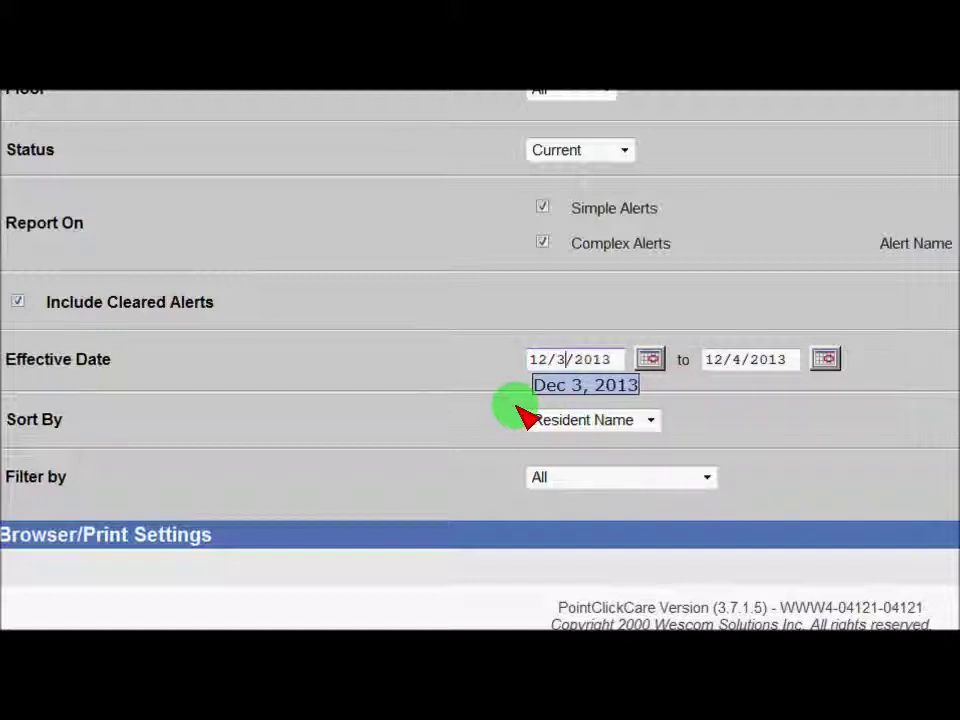
{"action": "left_click", "coordinate": [650, 362]}
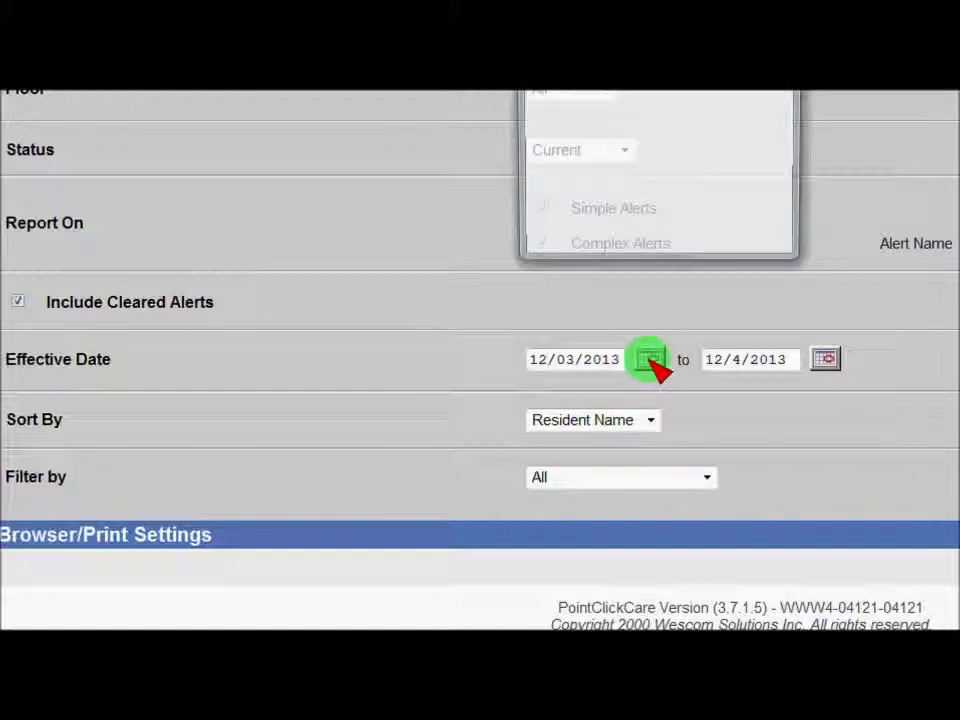
{"action": "left_click", "coordinate": [655, 100]}
{"action": "left_click_drag", "start_coordinate": [657, 100], "coordinate": [643, 188]}
{"action": "left_click", "coordinate": [612, 277]}
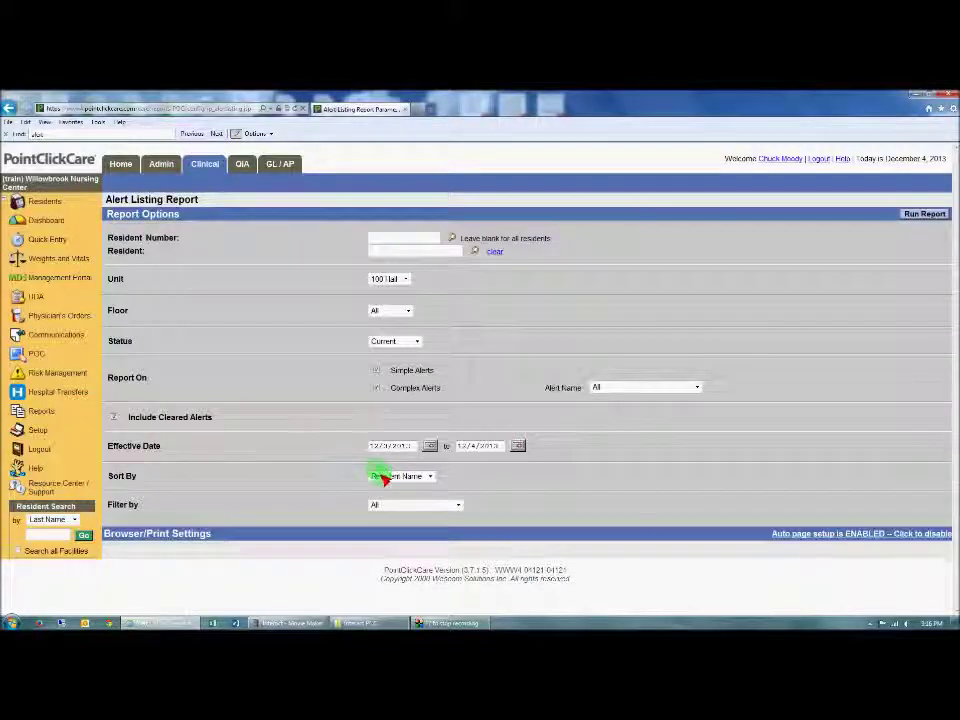
{"action": "left_click", "coordinate": [383, 477]}
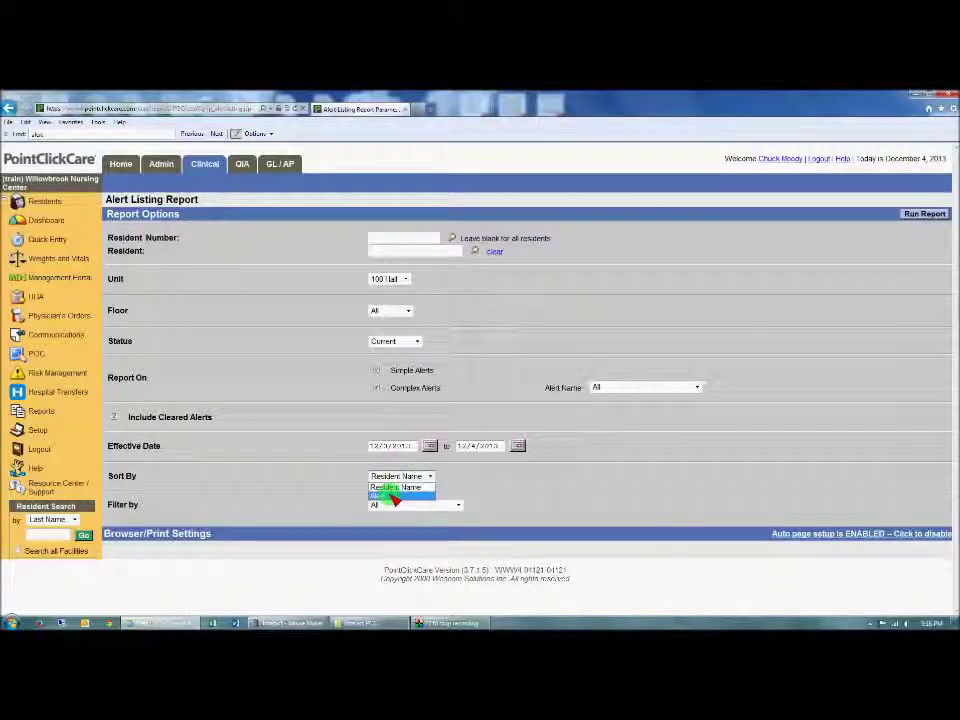
{"action": "left_click", "coordinate": [396, 488]}
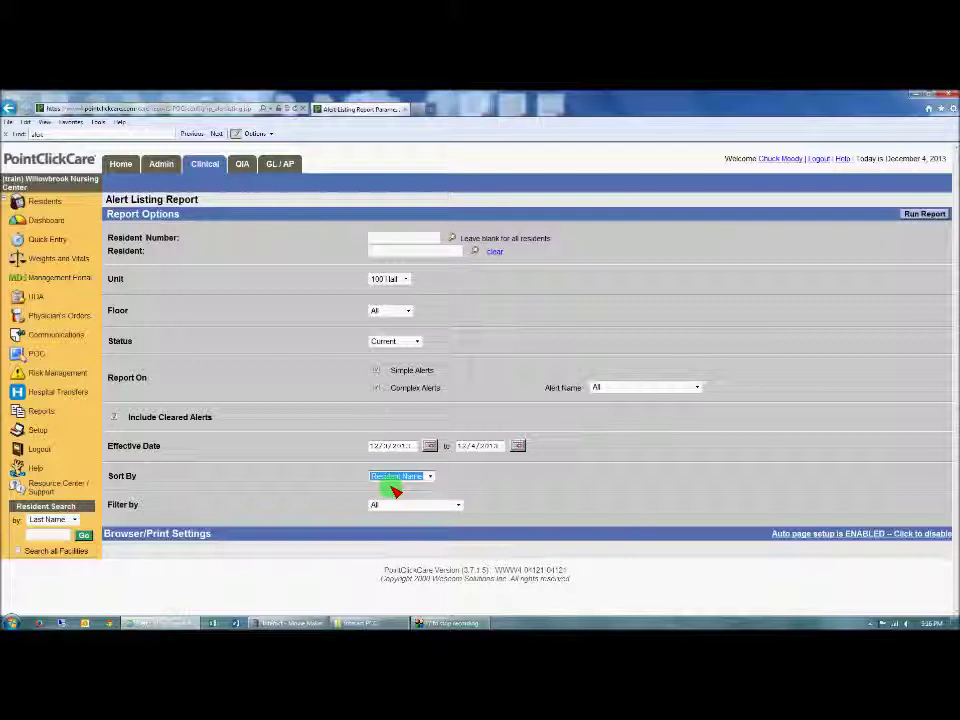
{"action": "left_click", "coordinate": [293, 514]}
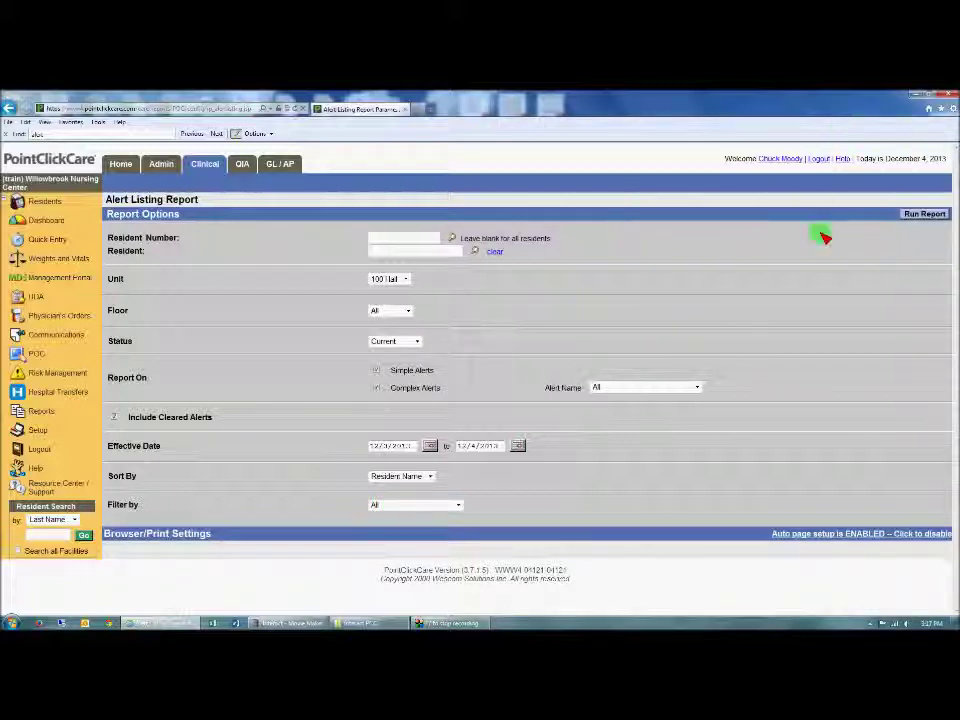
Step: Run the 100 Hall report for 12/03/13–12/04/13 and review each resident's alerts
{"action": "left_click", "coordinate": [921, 216]}
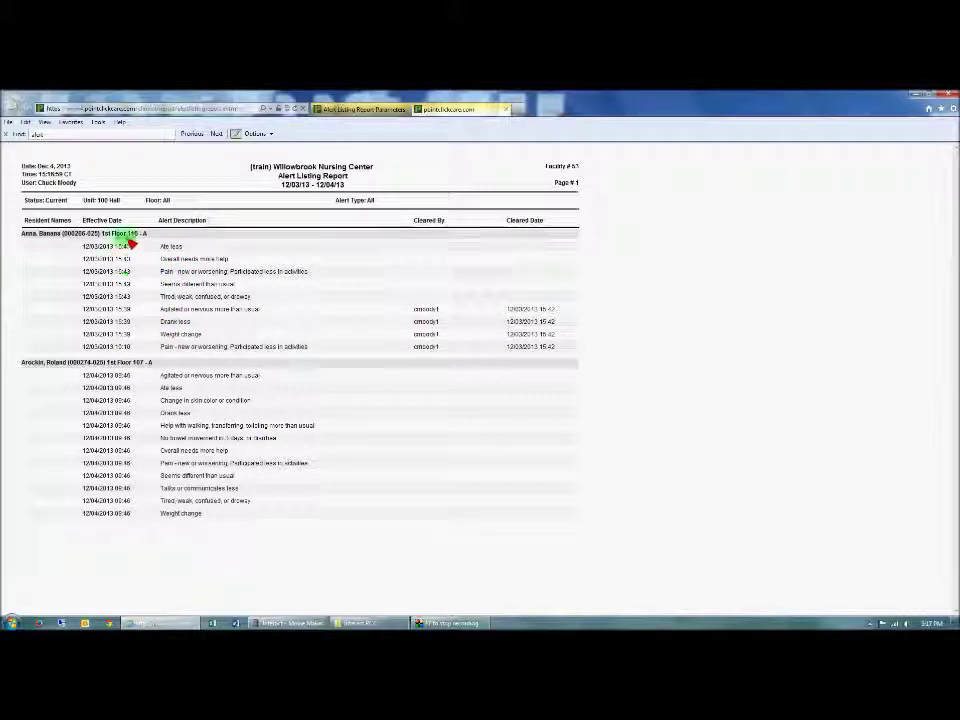
{"action": "left_click_drag", "start_coordinate": [146, 236], "coordinate": [122, 236]}
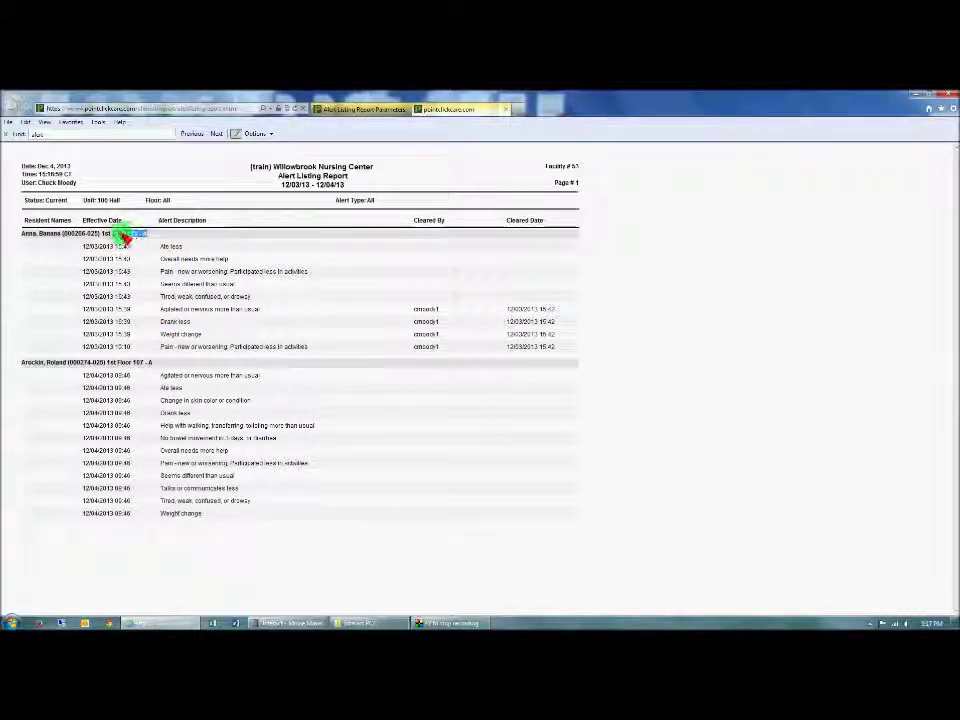
{"action": "left_click", "coordinate": [155, 296]}
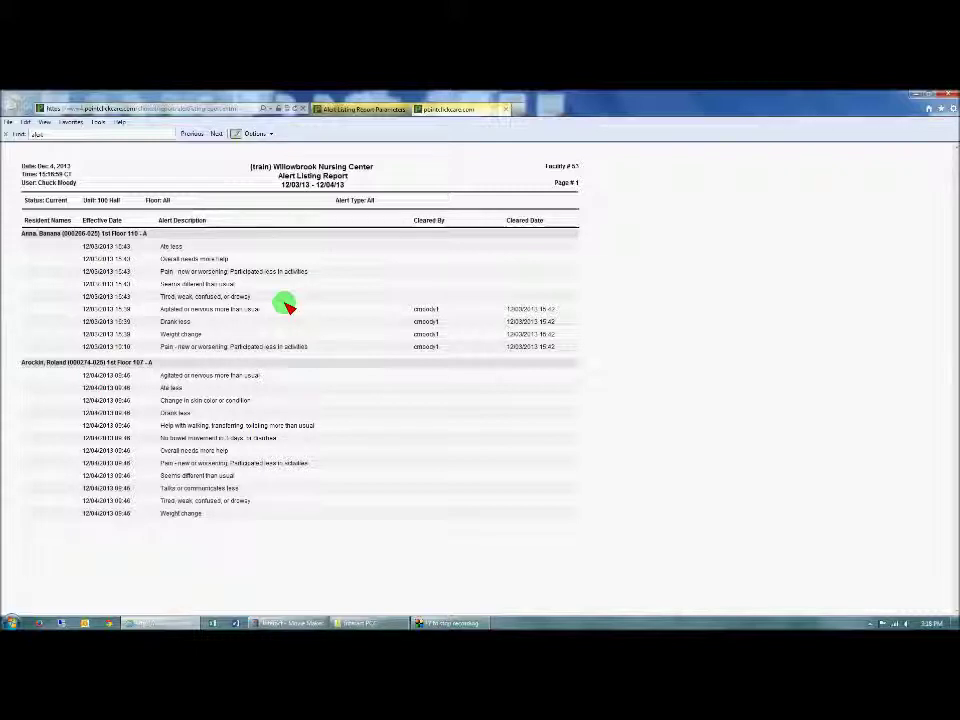
Step: Close the report, switch the unit to 200 Hall with Simple Alerts checked, and rerun it
{"action": "left_click", "coordinate": [506, 110]}
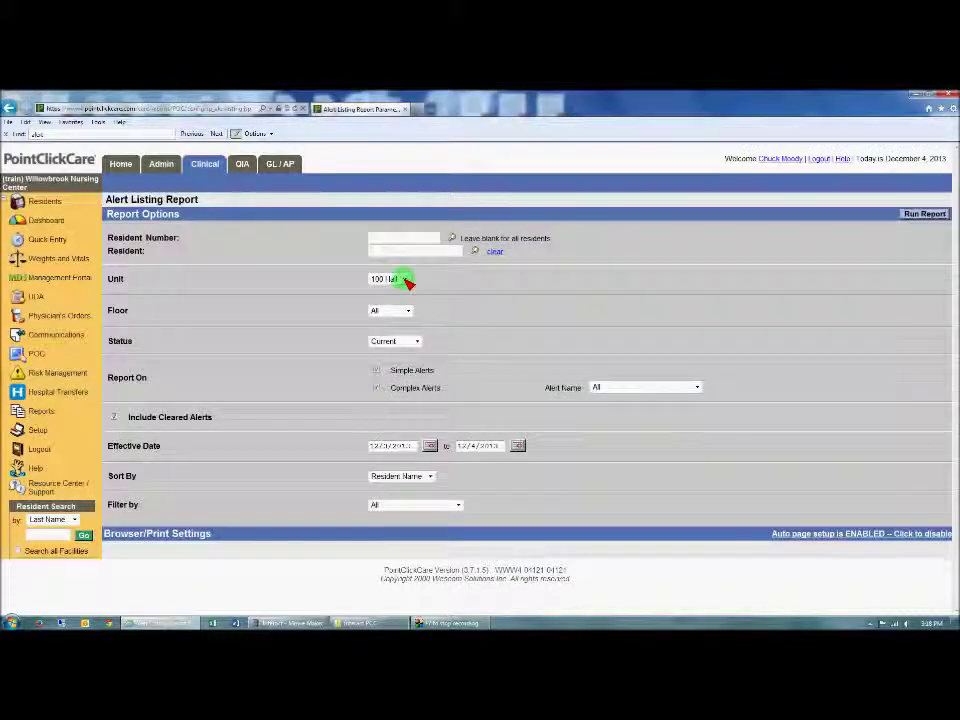
{"action": "left_click", "coordinate": [406, 281]}
{"action": "left_click", "coordinate": [387, 308]}
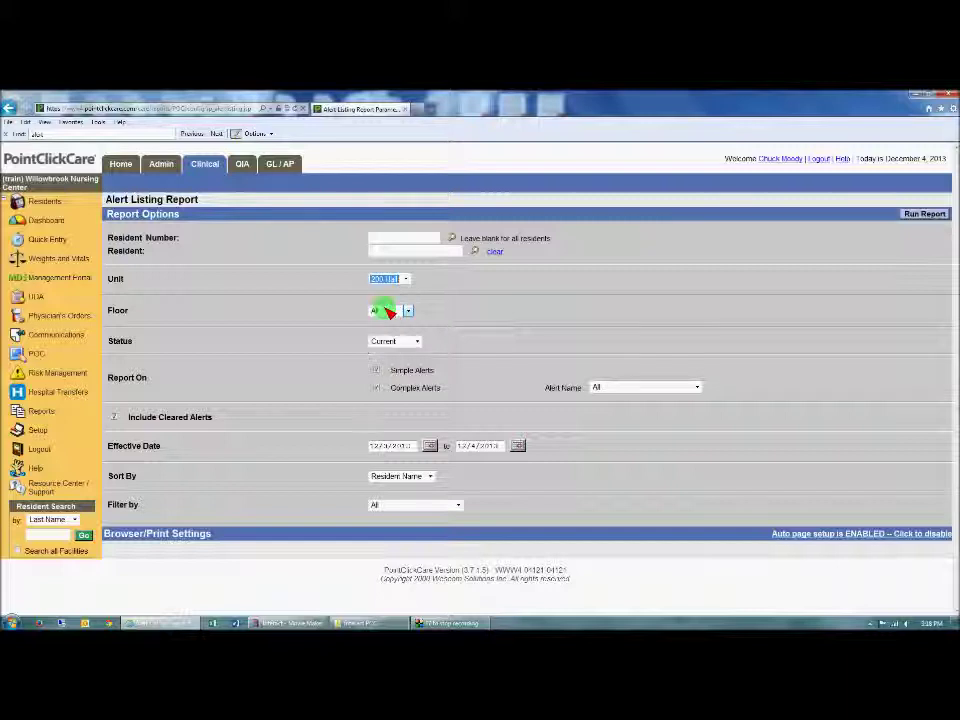
{"action": "left_click", "coordinate": [442, 321]}
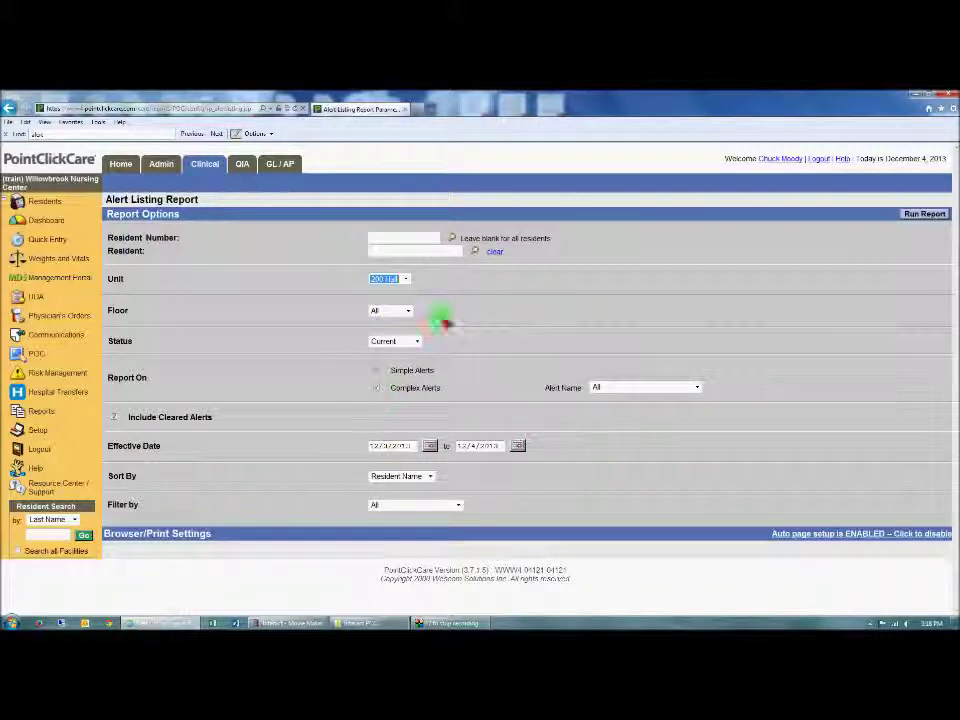
{"action": "left_click", "coordinate": [420, 370]}
{"action": "left_click", "coordinate": [938, 216]}
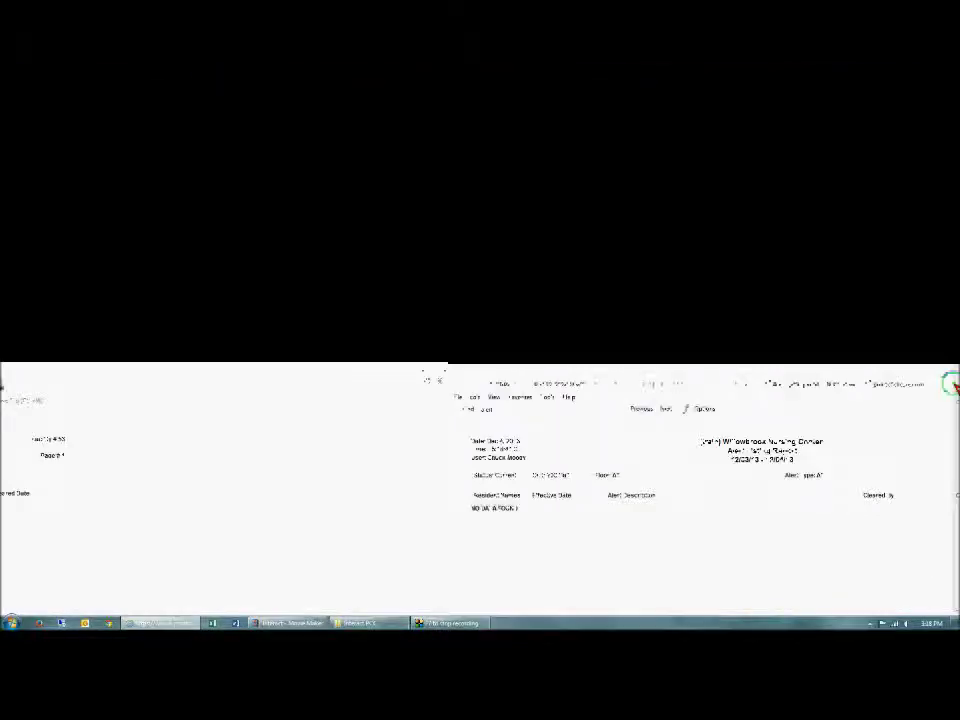
Step: Close the 200 Hall report output to return to the report options
{"action": "left_click", "coordinate": [506, 107]}
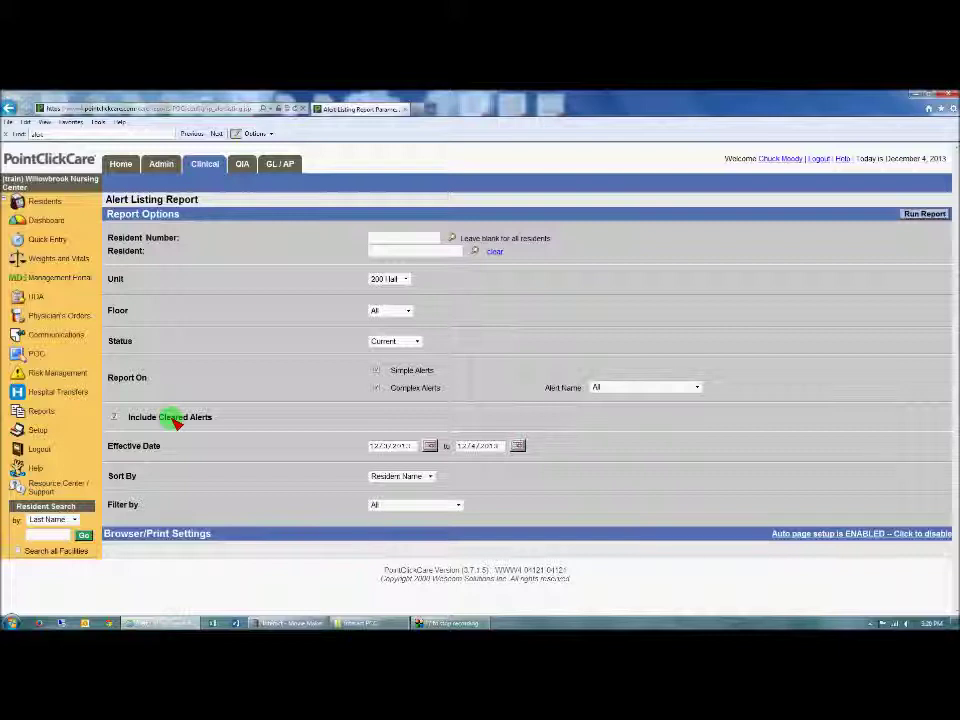
Step: Go to the Clinical Dashboard and look through the alerts from the last 48 hours
{"action": "left_click", "coordinate": [45, 222]}
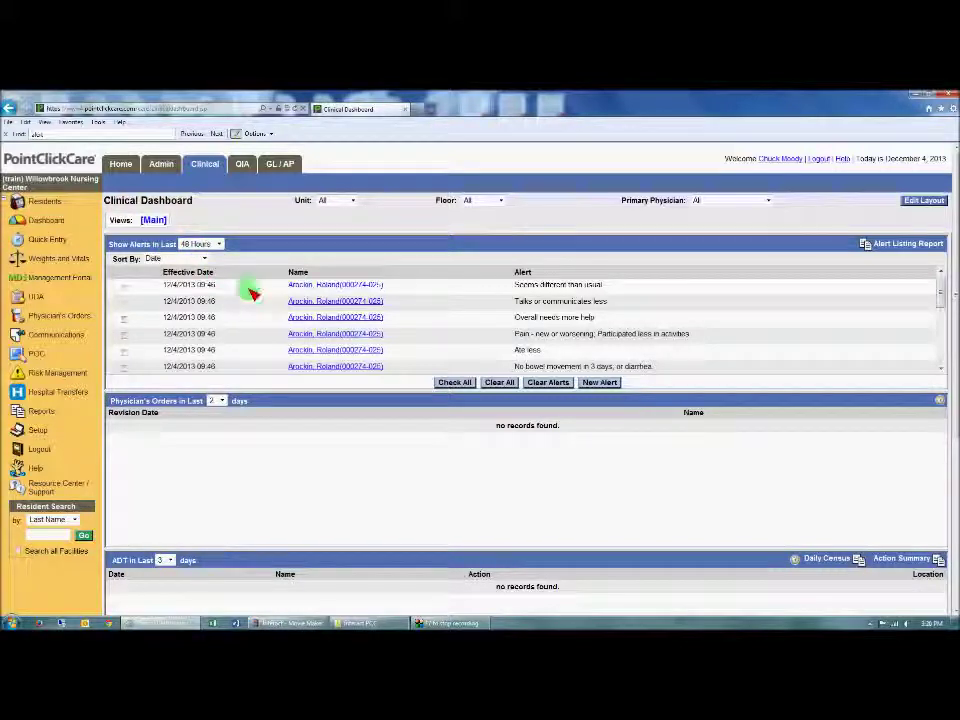
{"action": "scroll", "coordinate": [248, 303], "scroll_direction": "down", "scroll_amount": 3}
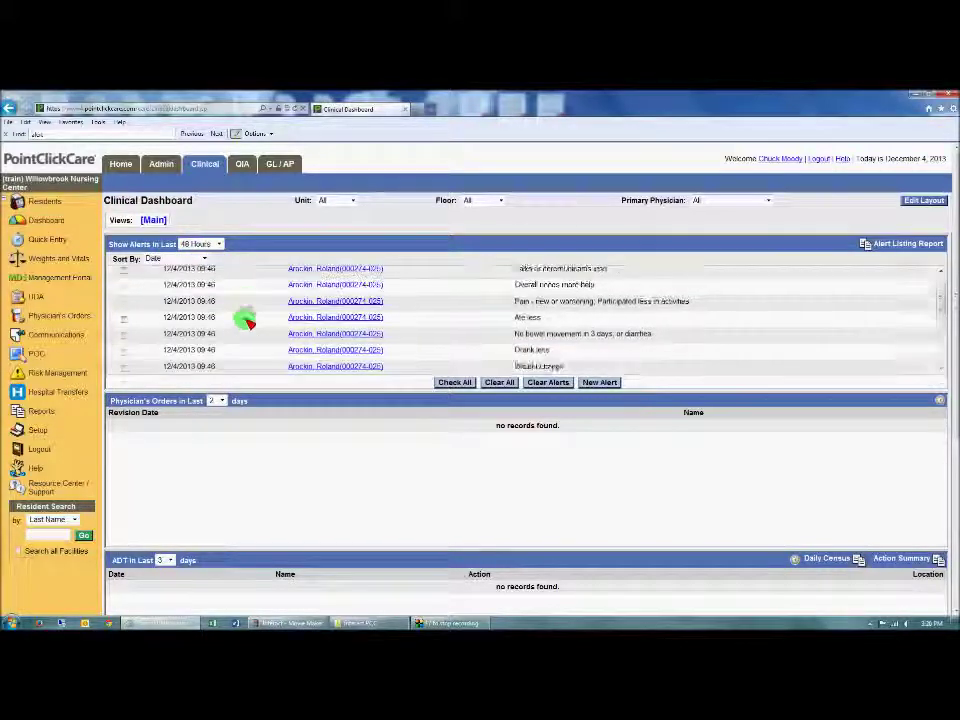
{"action": "scroll", "coordinate": [245, 322], "scroll_direction": "down", "scroll_amount": 8}
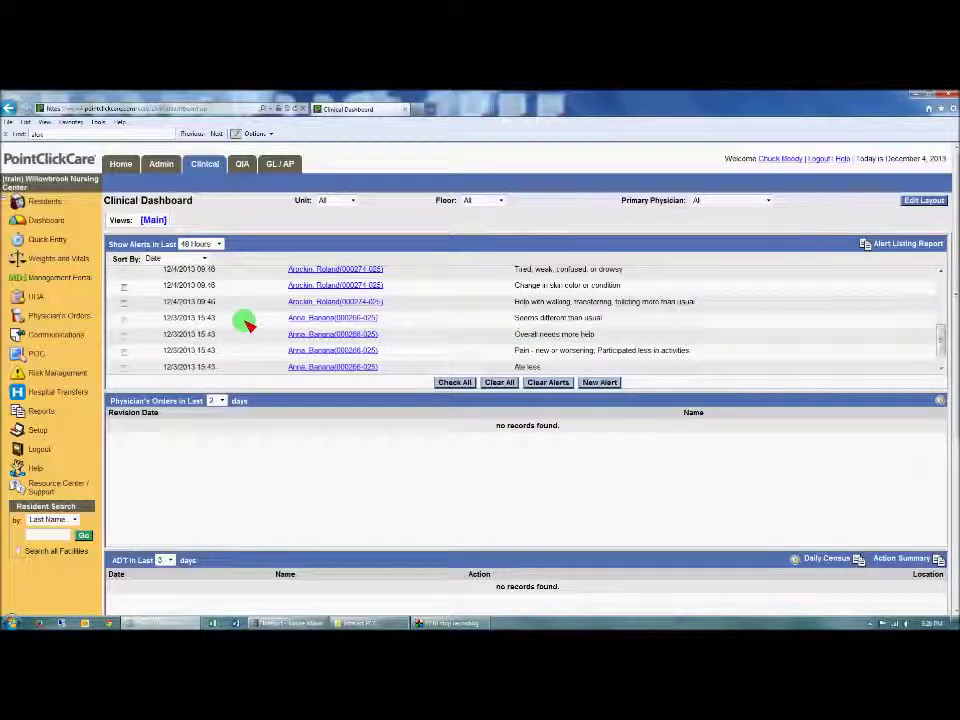
{"action": "scroll", "coordinate": [245, 298], "scroll_direction": "up", "scroll_amount": 3}
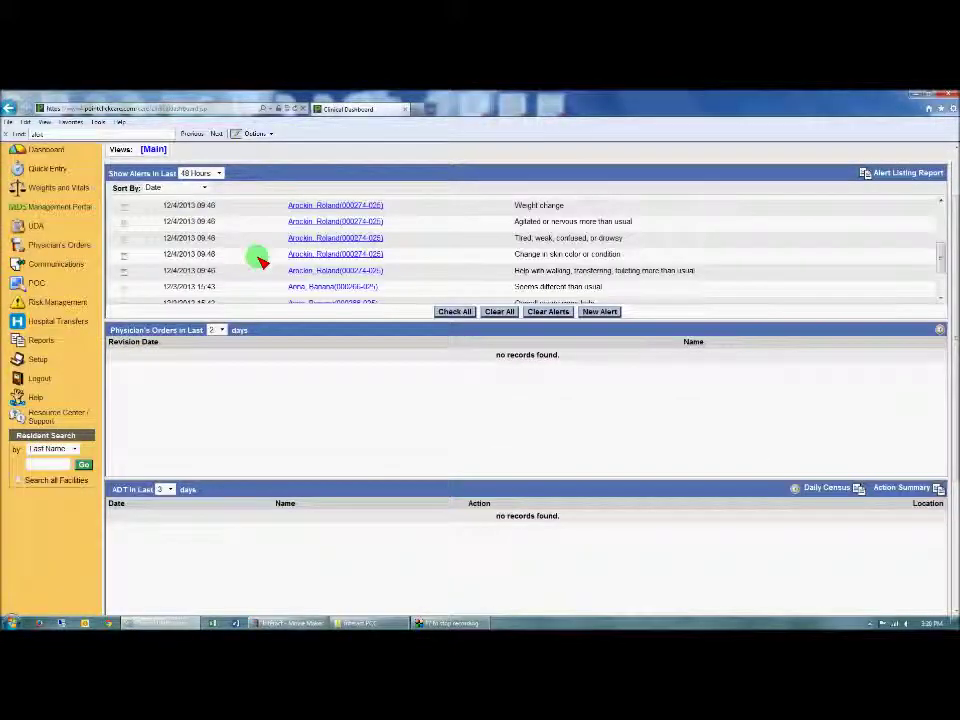
{"action": "scroll", "coordinate": [257, 257], "scroll_direction": "up", "scroll_amount": 3}
{"action": "scroll", "coordinate": [260, 255], "scroll_direction": "up", "scroll_amount": 4}
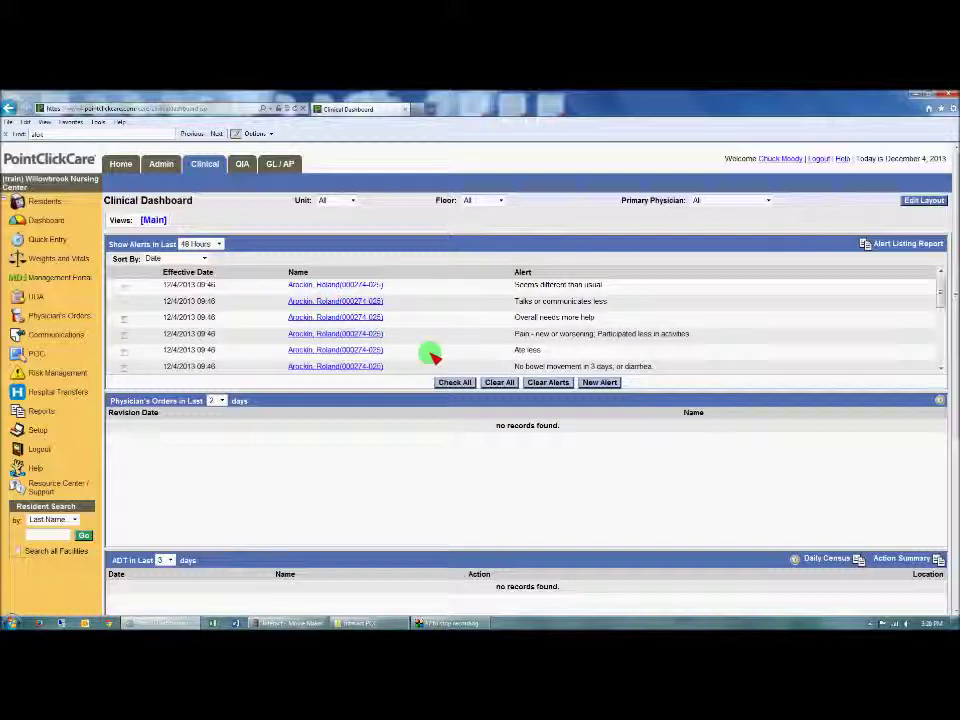
Step: Check every alert in the list, starting with Seems different than usual
{"action": "left_click", "coordinate": [124, 285]}
{"action": "left_click", "coordinate": [124, 317]}
{"action": "left_click", "coordinate": [124, 333]}
{"action": "left_click", "coordinate": [124, 350]}
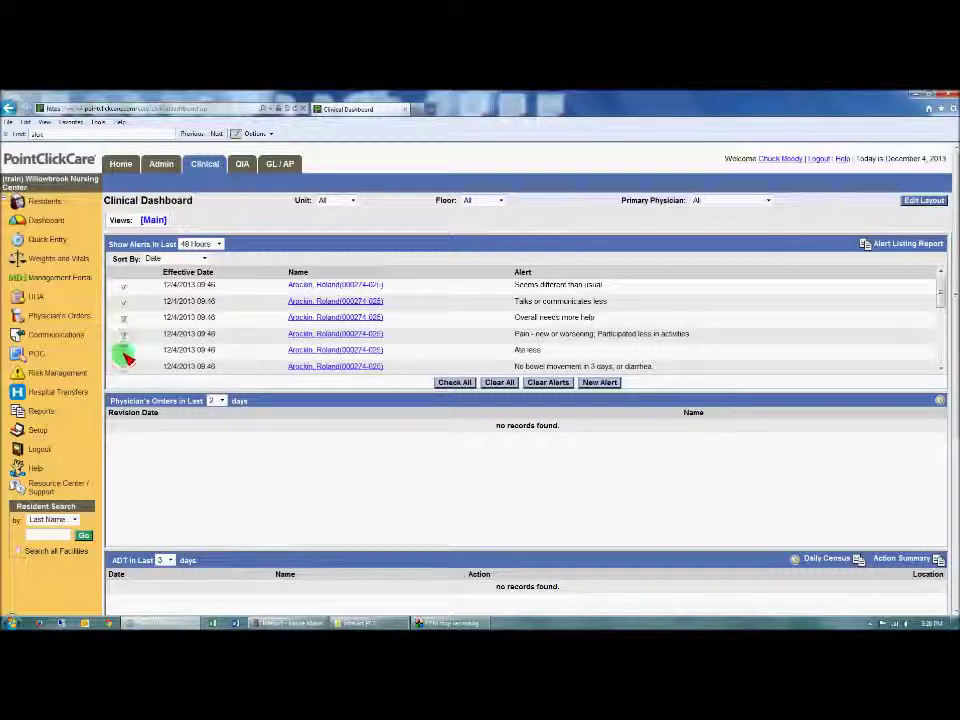
{"action": "left_click", "coordinate": [452, 382]}
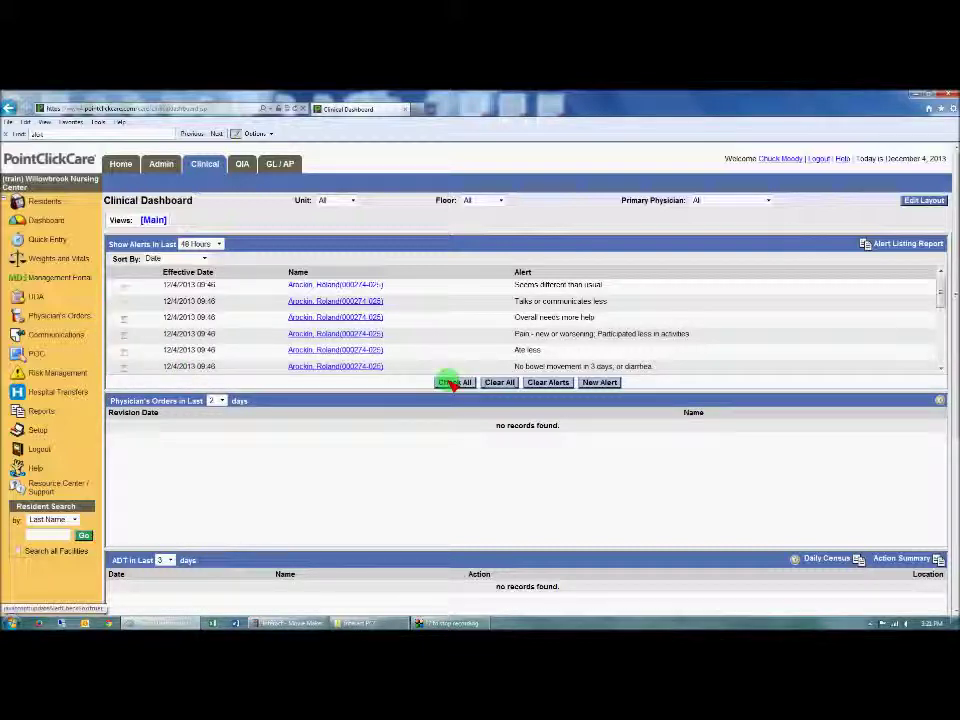
Step: Clear the checked alerts, confirming the care path was followed
{"action": "left_click", "coordinate": [535, 383]}
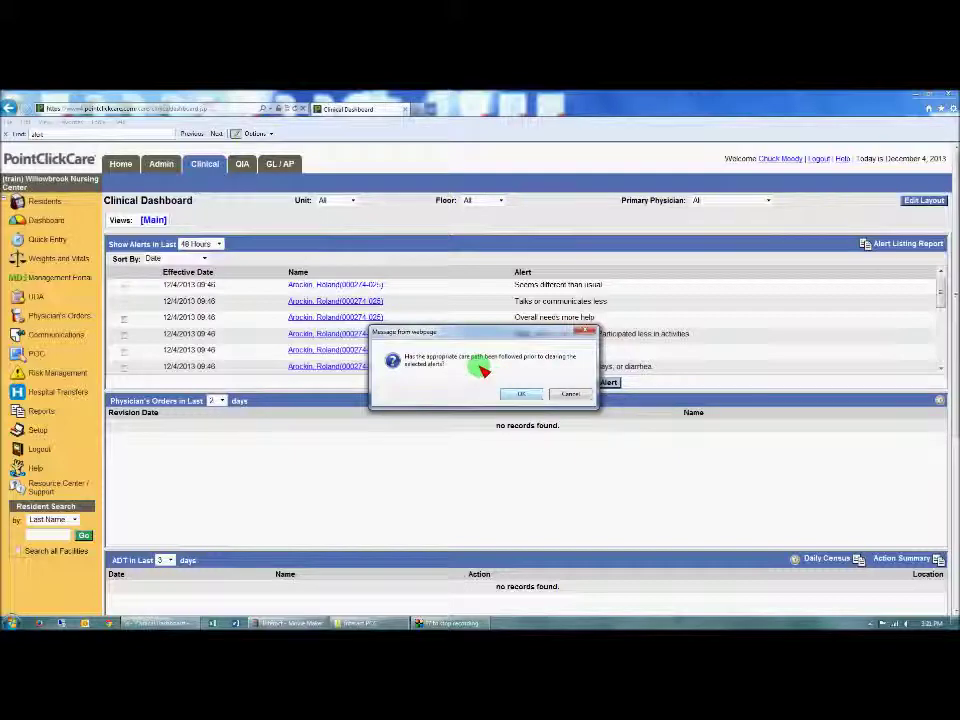
{"action": "left_click", "coordinate": [527, 395]}
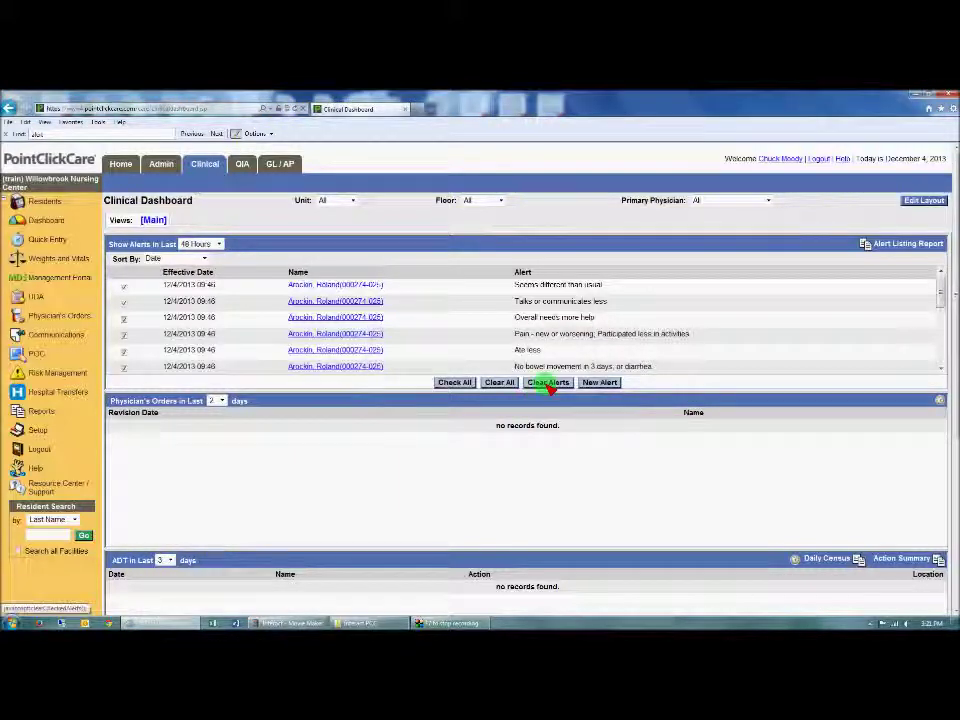
{"action": "left_click", "coordinate": [549, 384]}
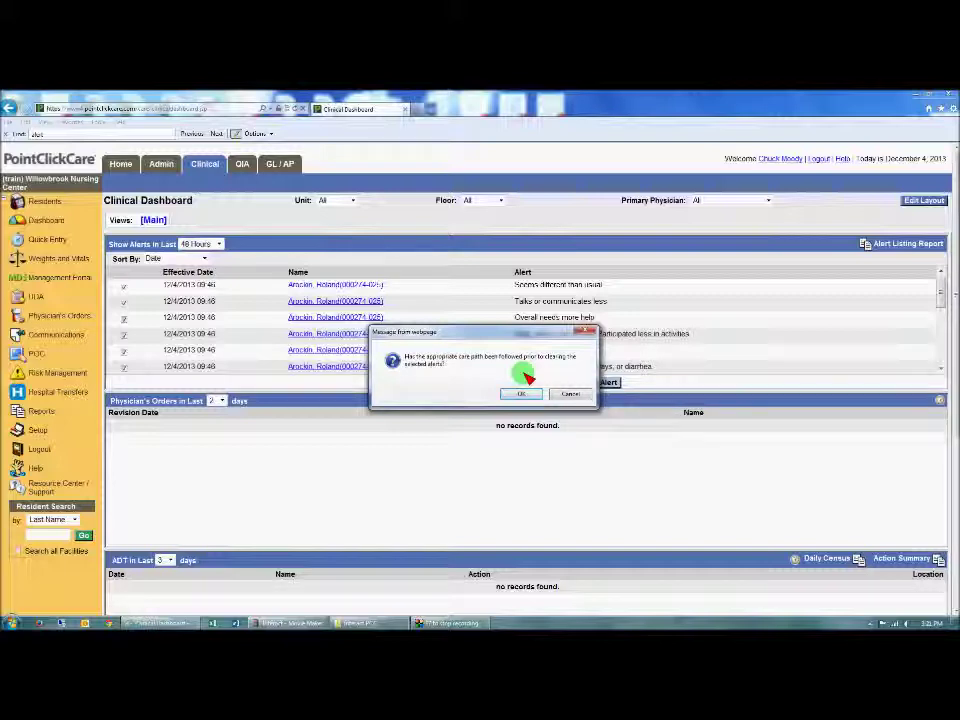
{"action": "left_click", "coordinate": [526, 394]}
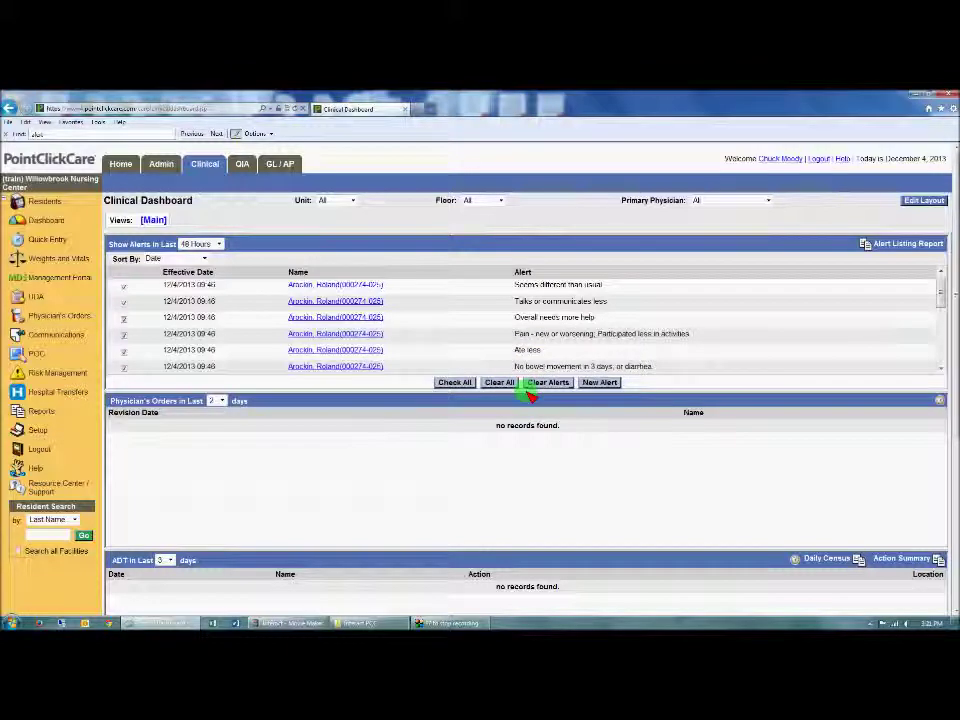